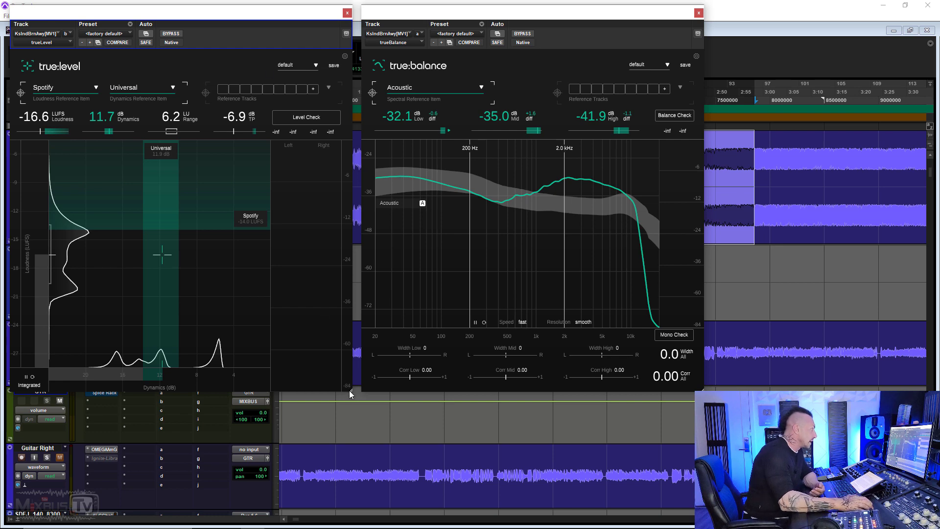
Keep Acoustic as the spectral reference and run a Balance Check; lows, mids and highs look good
mouse_move(348, 389)
mouse_down()
mouse_move(377, 414)
mouse_move(349, 389)
mouse_up()
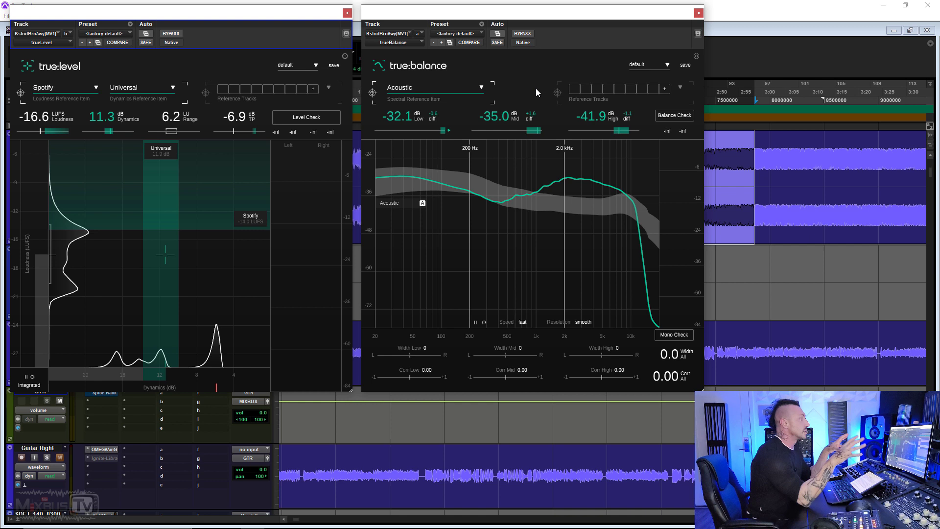
click(462, 89)
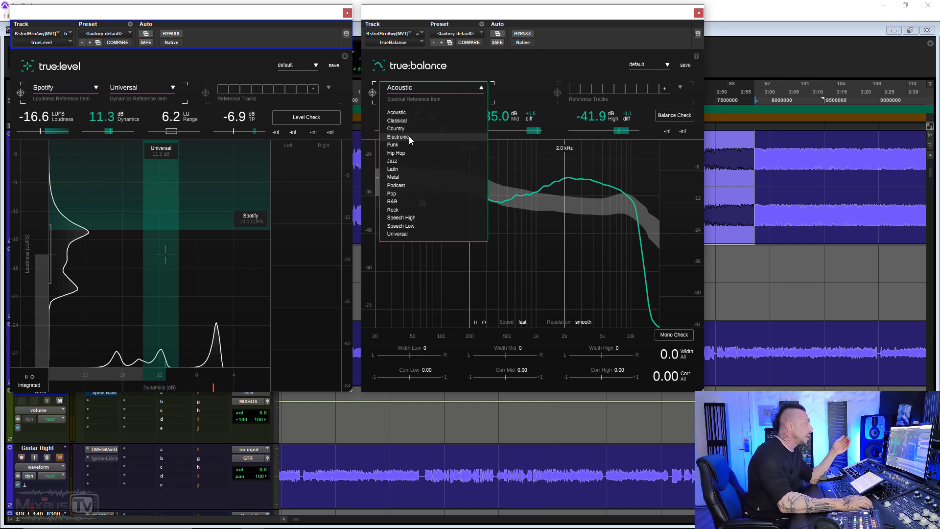
click(522, 83)
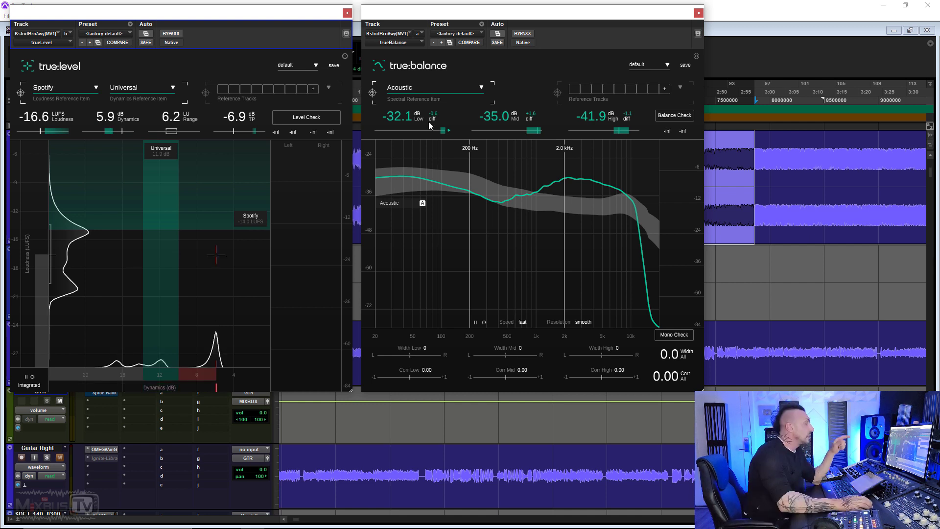
mouse_move(429, 123)
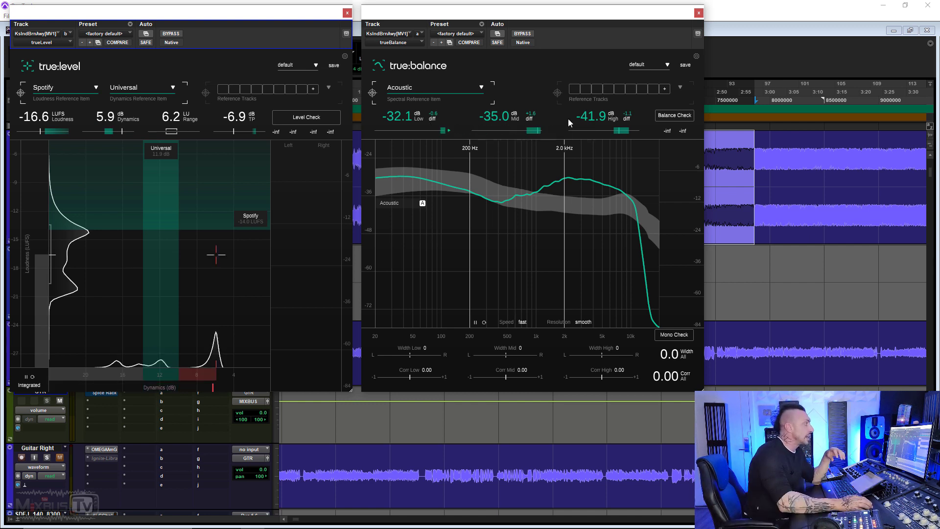
click(677, 116)
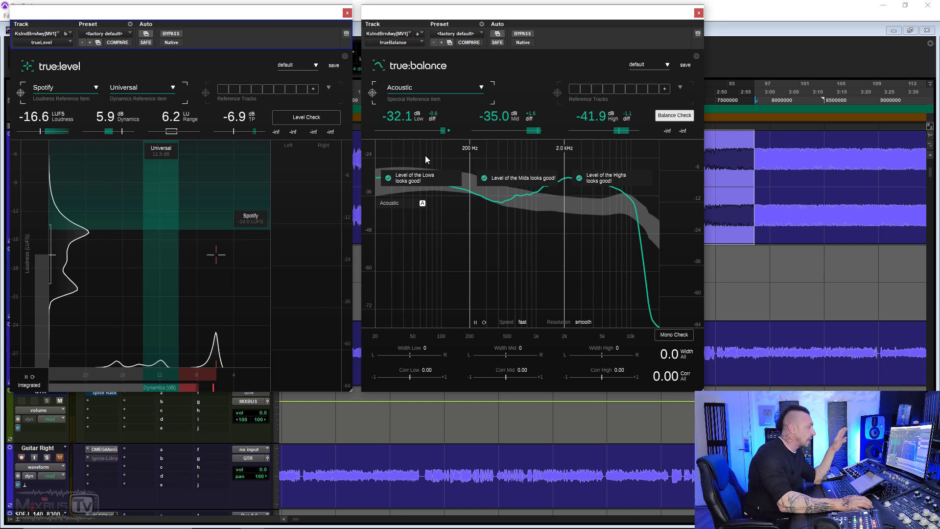
Run a trueBalance Mono Check; low-end width and overall correlation both look good
mouse_move(424, 193)
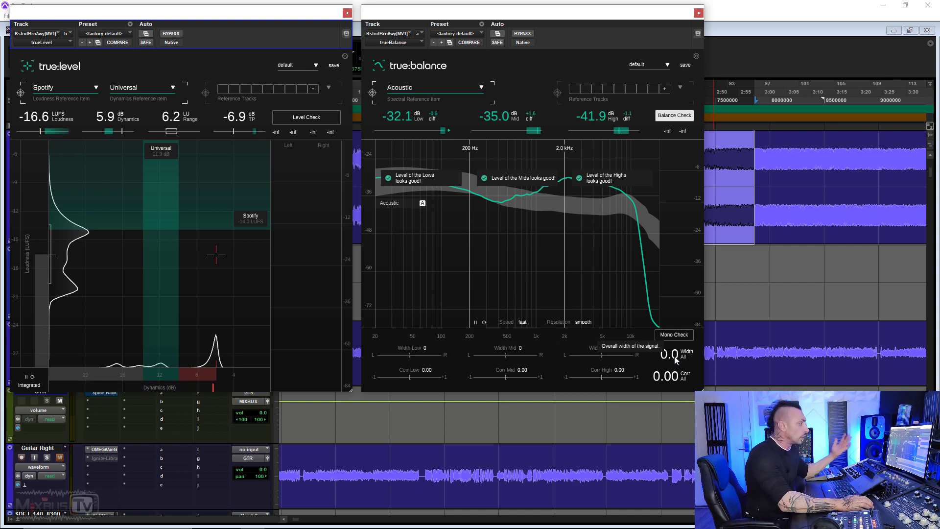
click(675, 335)
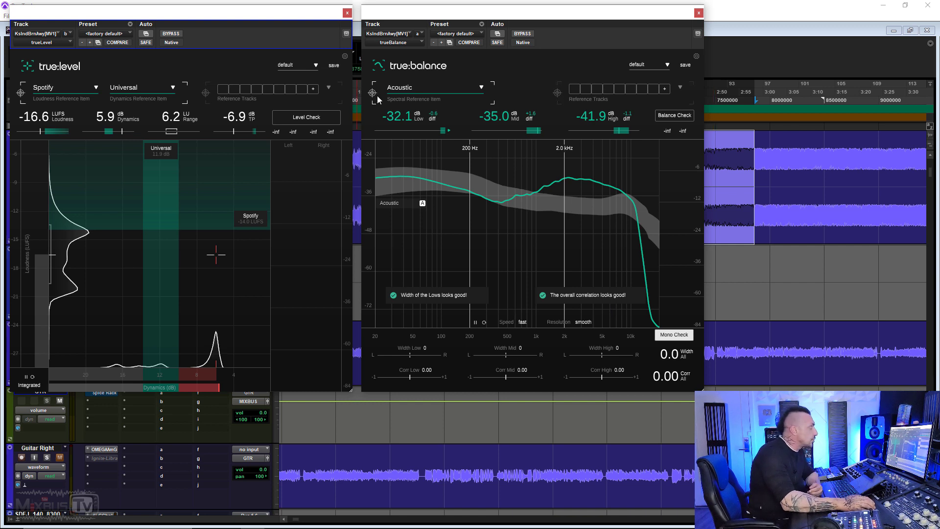
Switch trueBalance from the Acoustic genre profile to Reference Tracks comparison
click(413, 90)
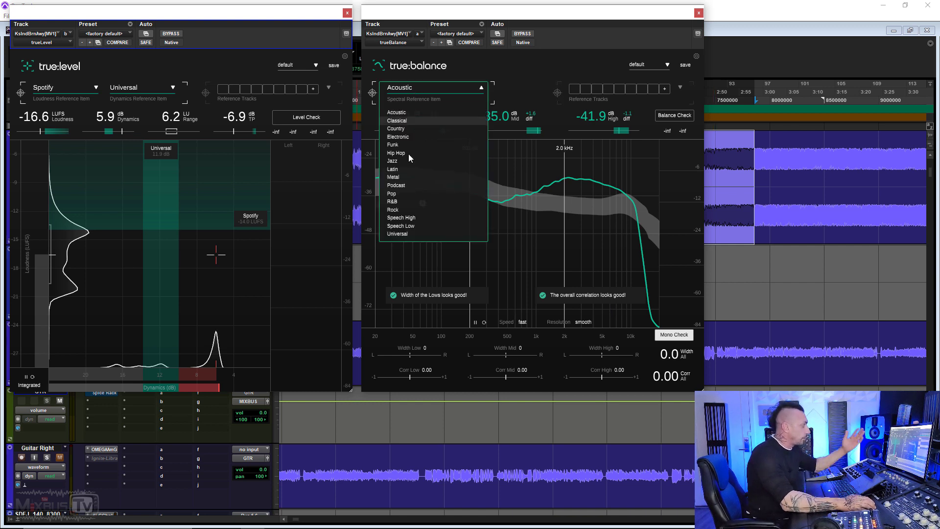
click(510, 78)
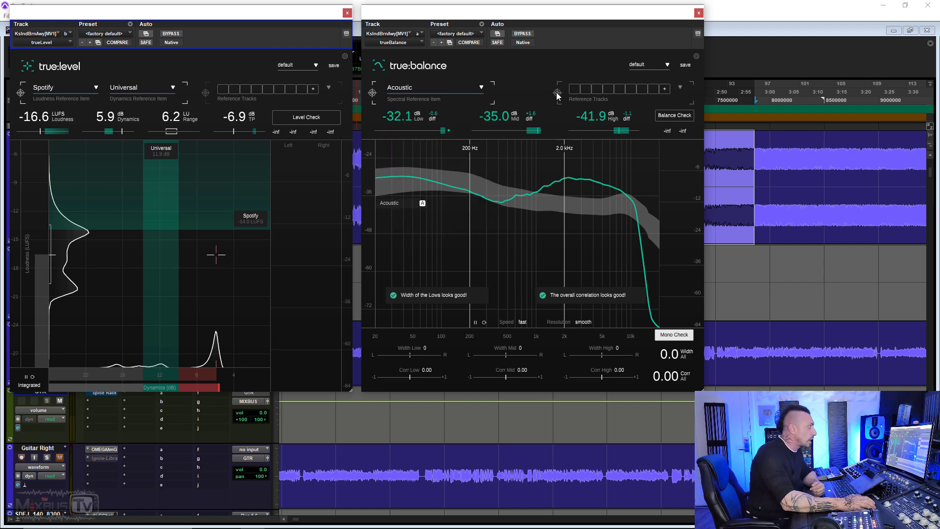
click(558, 92)
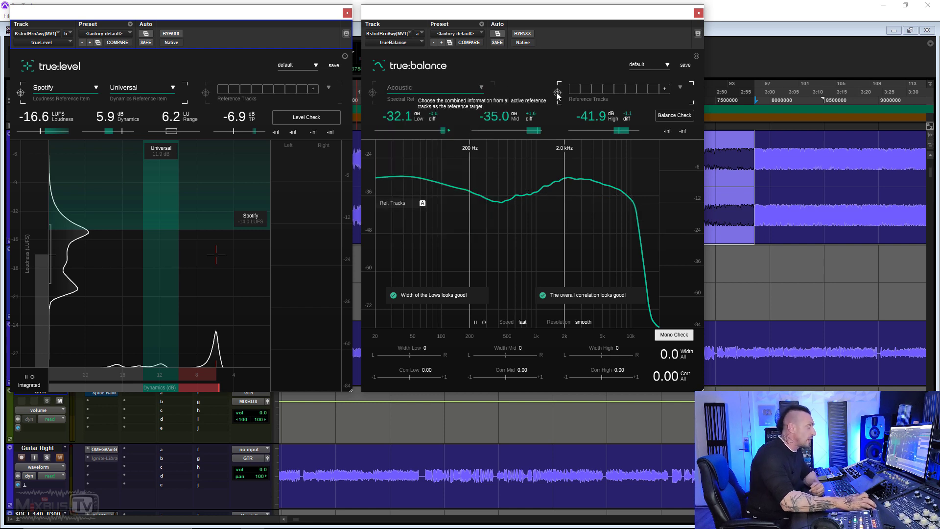
Cancel loading a reference track, close trueLevel and shift trueBalance to the left
click(664, 91)
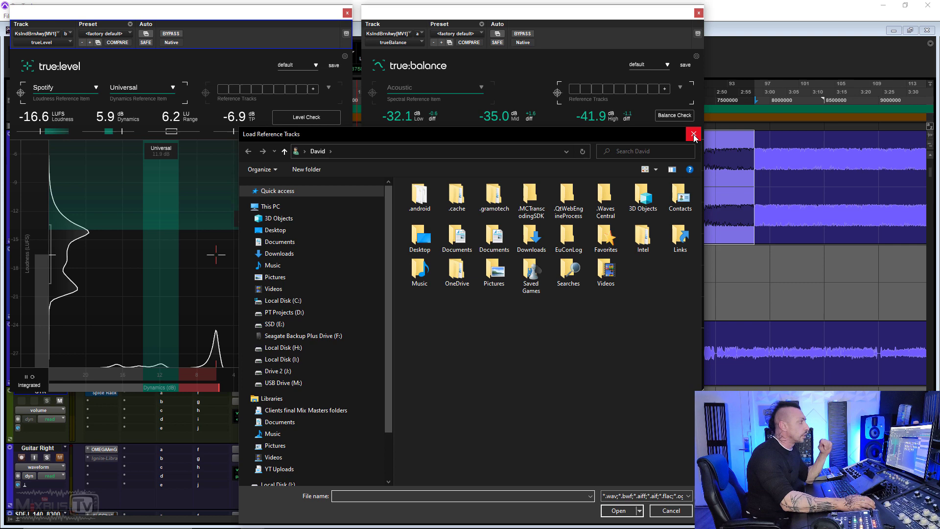
click(693, 134)
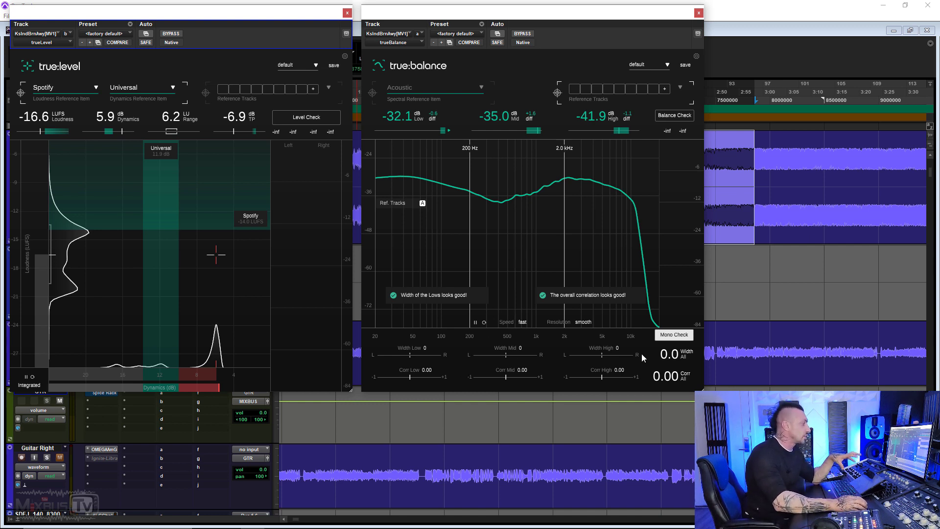
click(347, 12)
drag(456, 17, 135, 12)
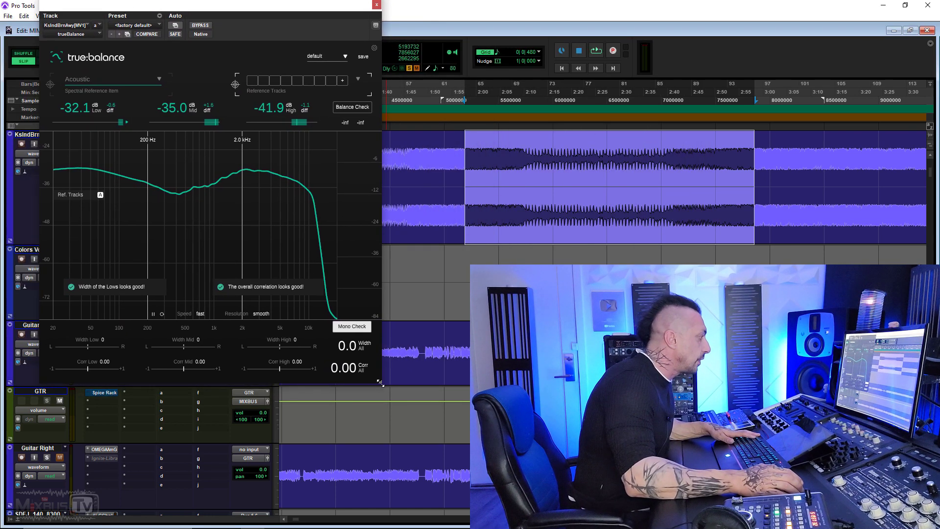
Enlarge trueBalance, set its genre spectral reference to Rock, and start playback
drag(380, 382, 433, 434)
click(53, 93)
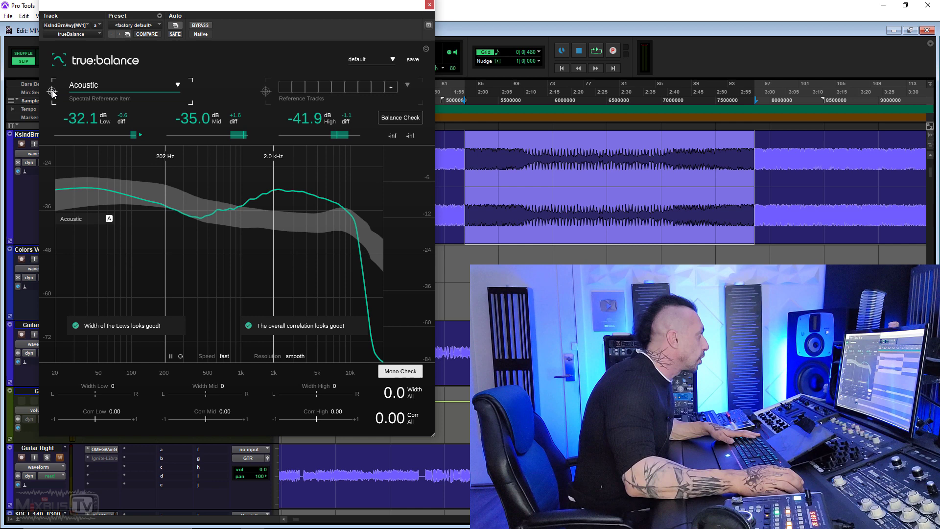
click(89, 87)
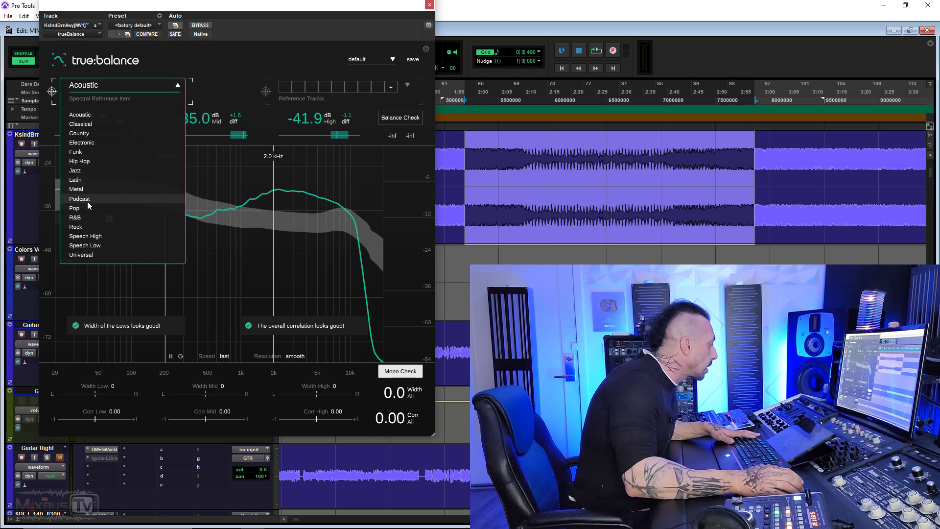
click(86, 227)
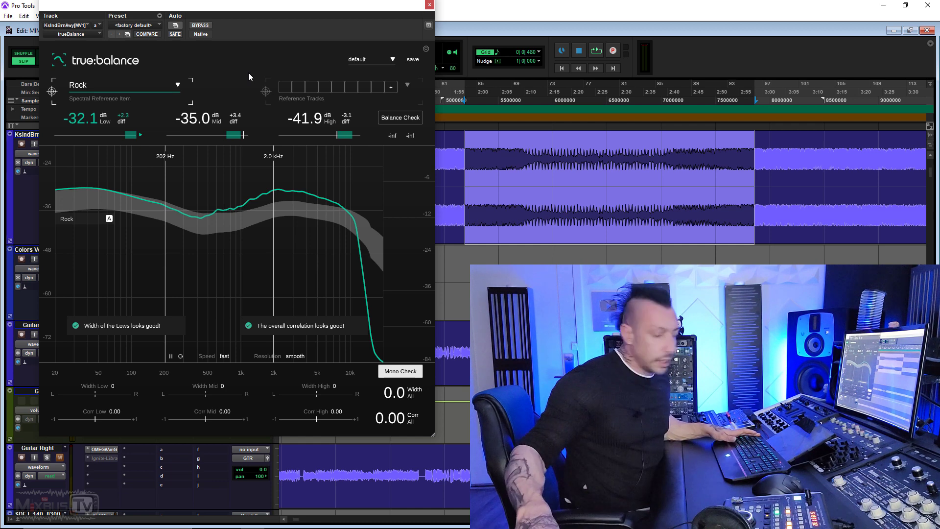
key(space)
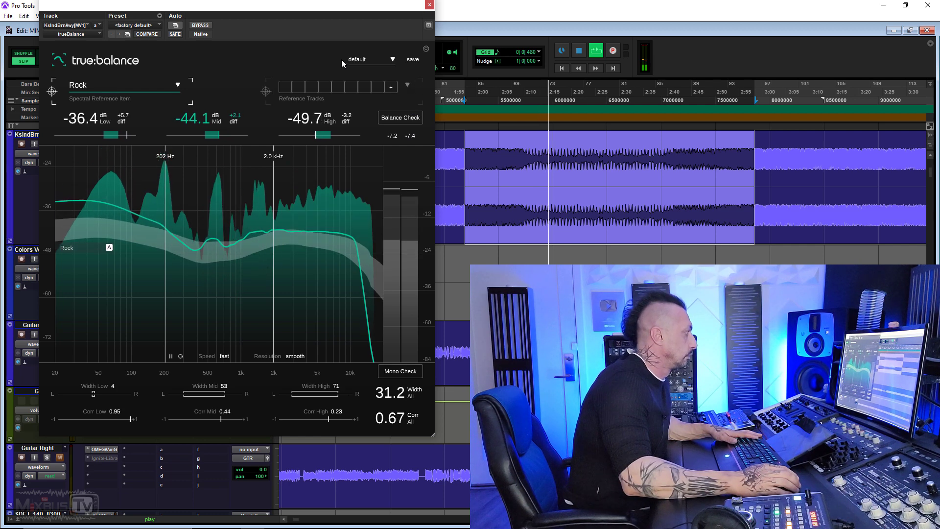
Get Rock balance advice to cut lows and boost highs, then play a shorter selected section
click(402, 118)
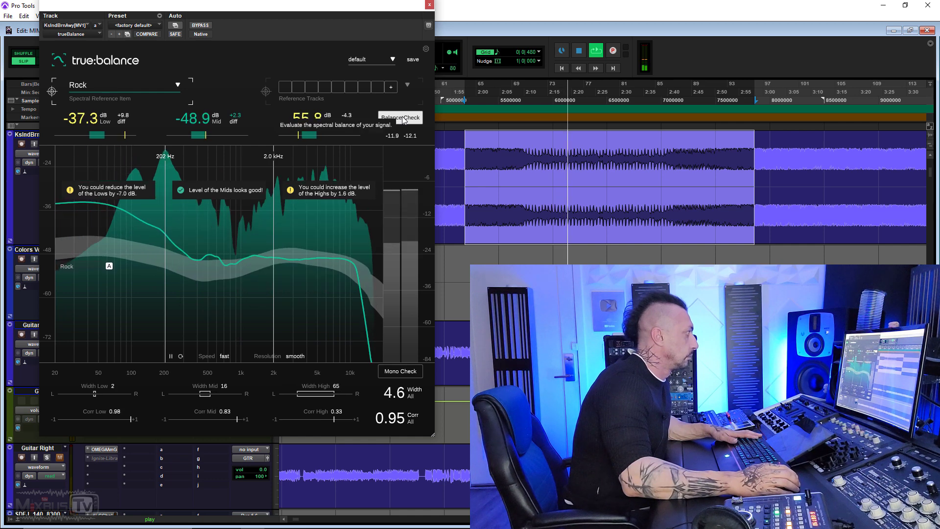
key(space)
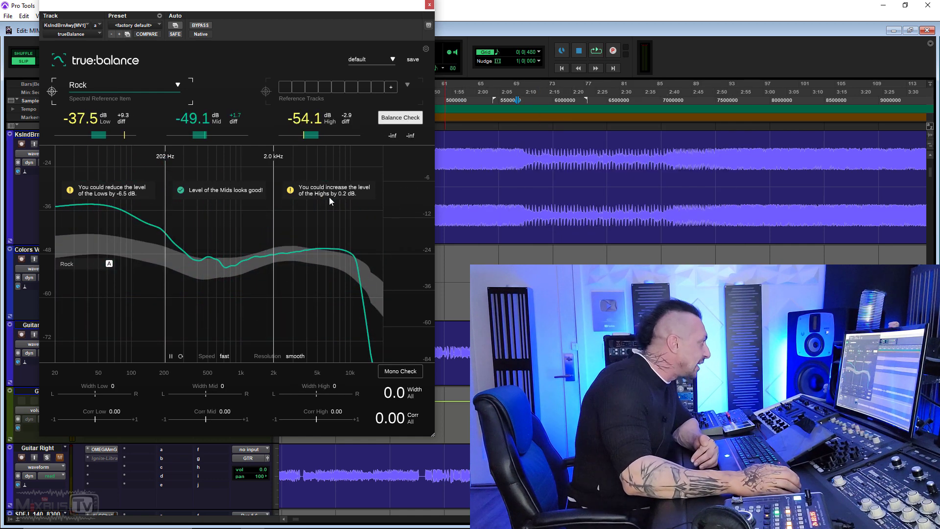
drag(536, 149, 662, 212)
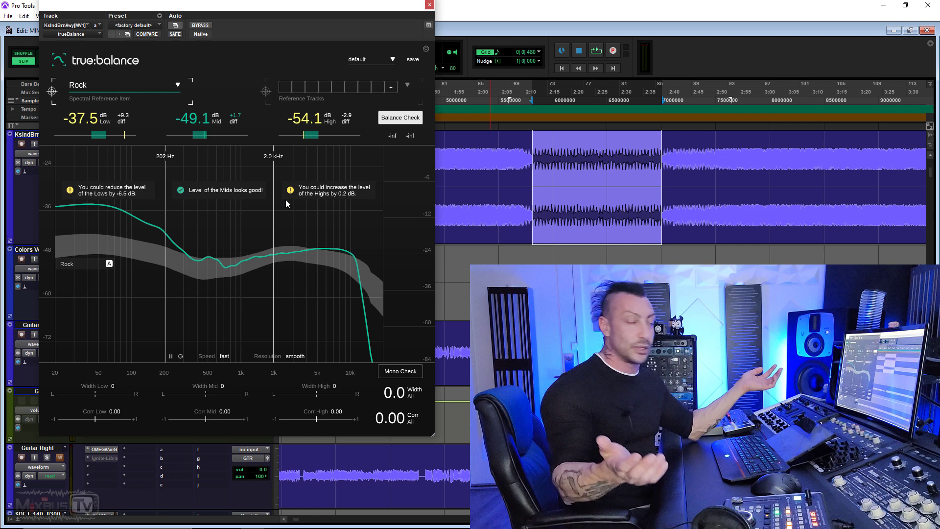
key(space)
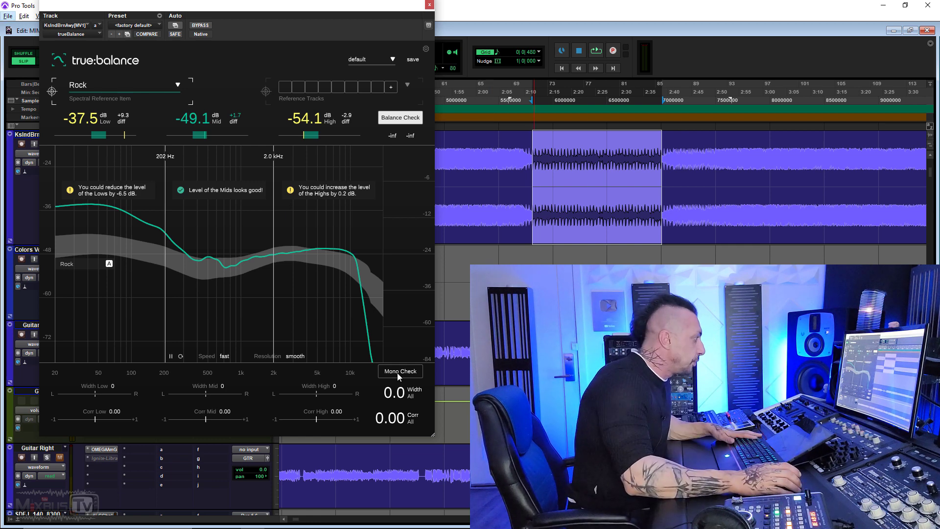
Confirm width and correlation look good with a Mono Check, then clear the selection and zoom out
click(400, 372)
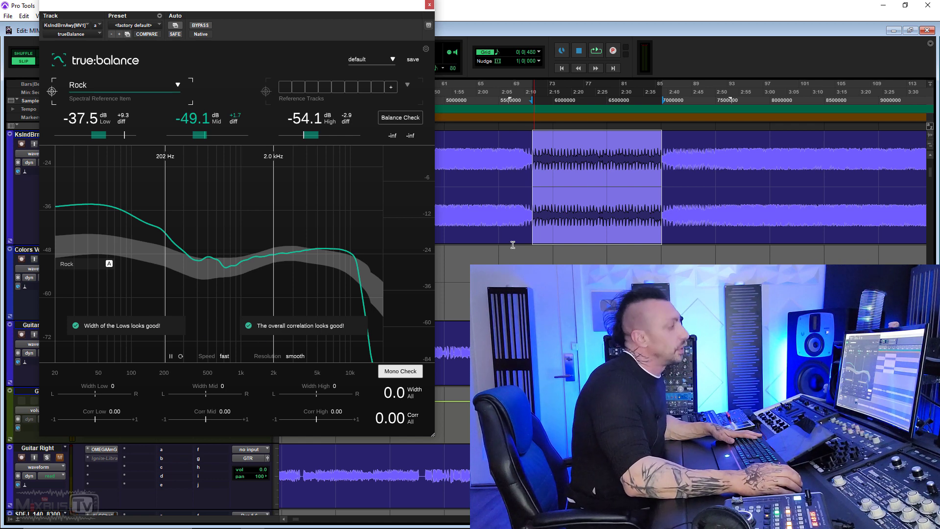
click(712, 171)
key(r)
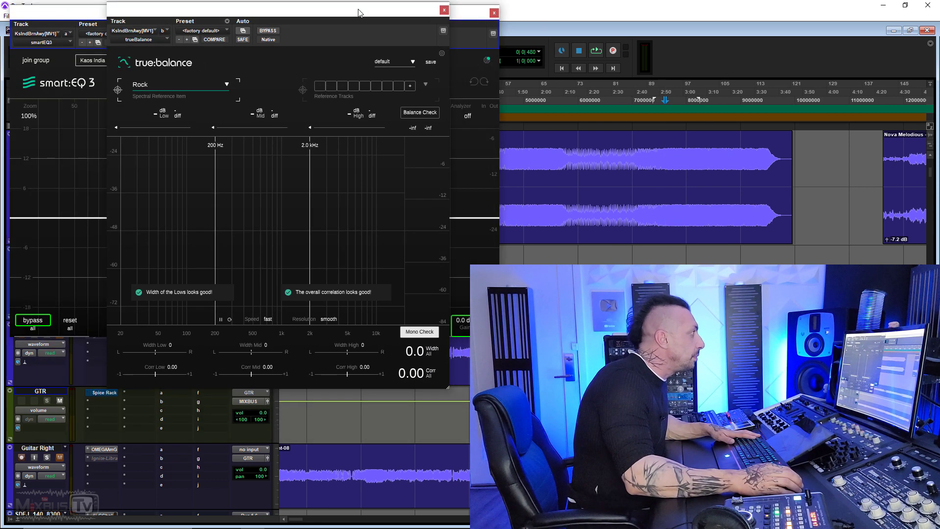
Add a 120 Hz high-pass band in smart:EQ 3 to cut the mix's low end, then stop playback
drag(358, 12, 557, 10)
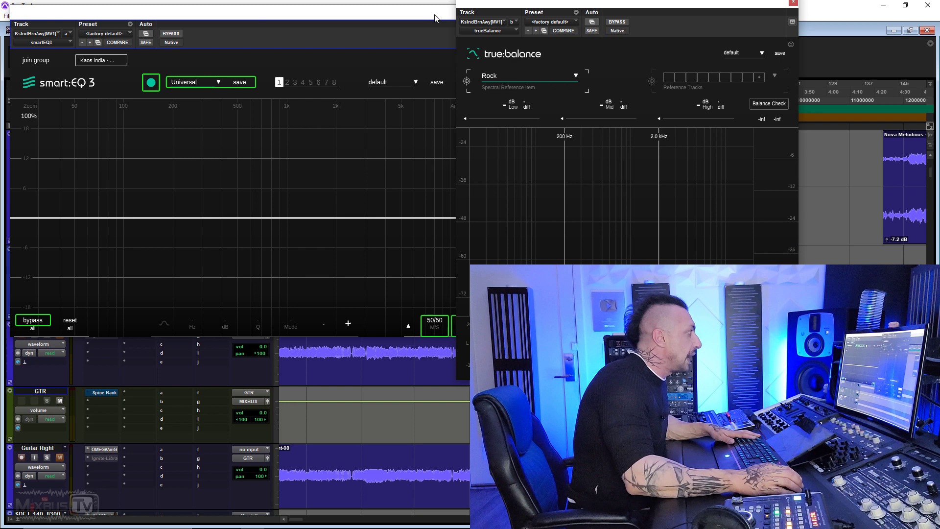
drag(435, 18, 424, 18)
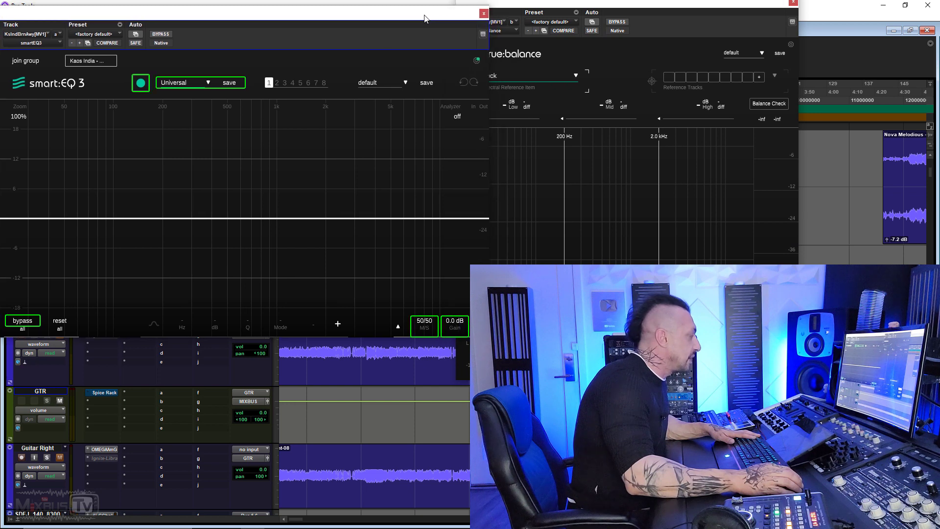
double_click(72, 218)
drag(72, 216, 71, 296)
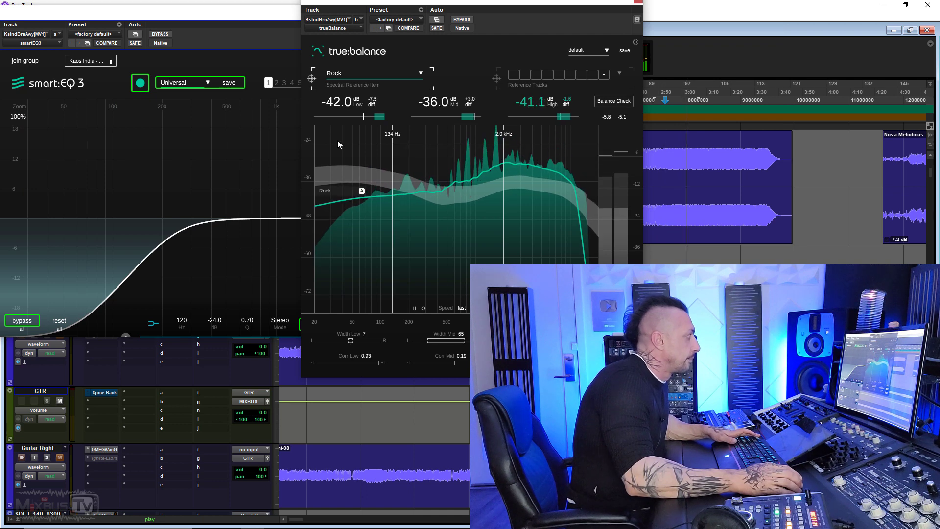
key(space)
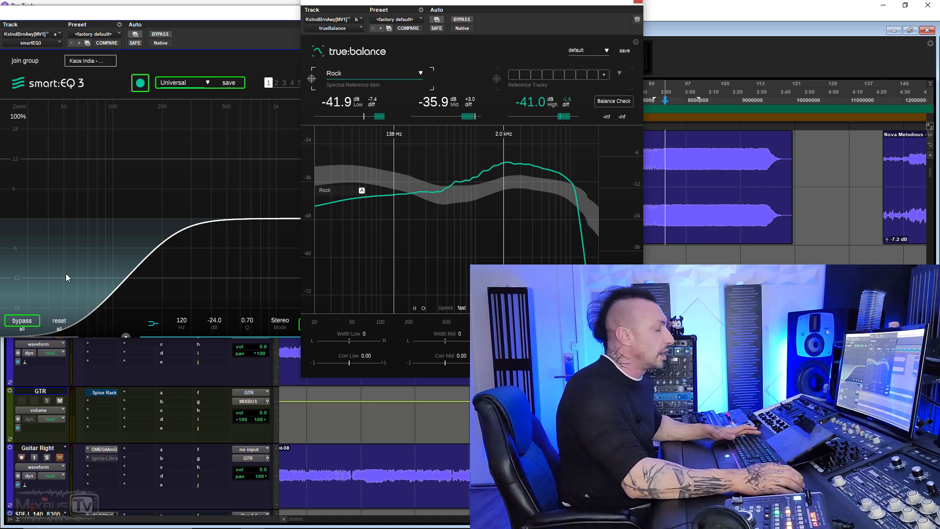
Get Rock balance advice, then delete the high-pass band and close smart:EQ 3
click(614, 100)
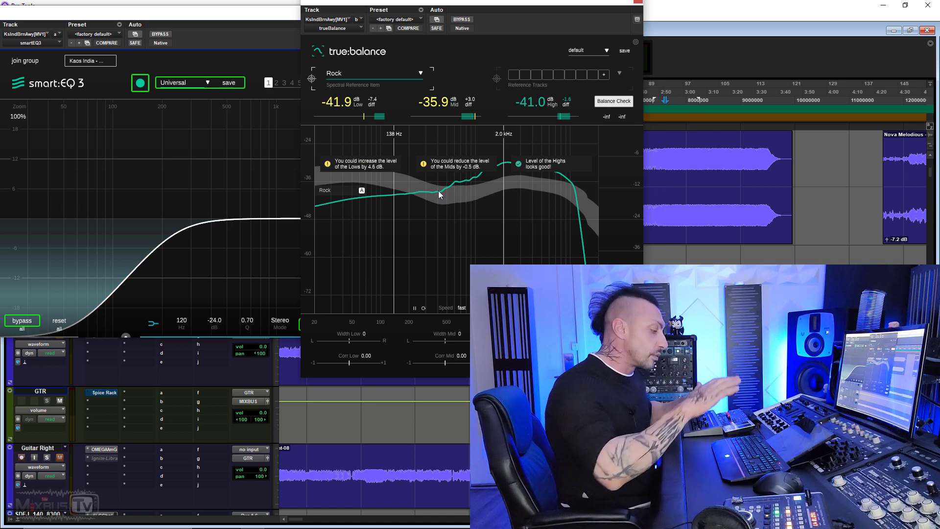
click(269, 295)
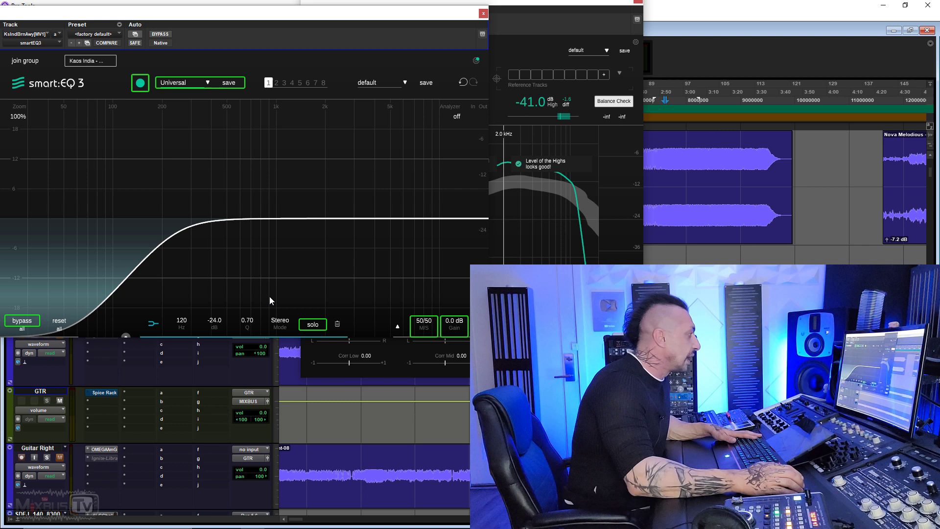
click(338, 324)
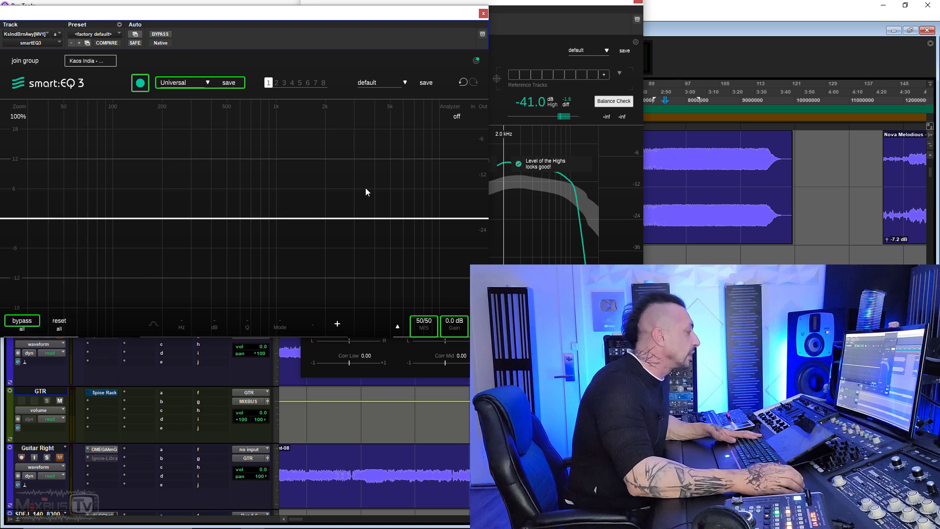
click(483, 14)
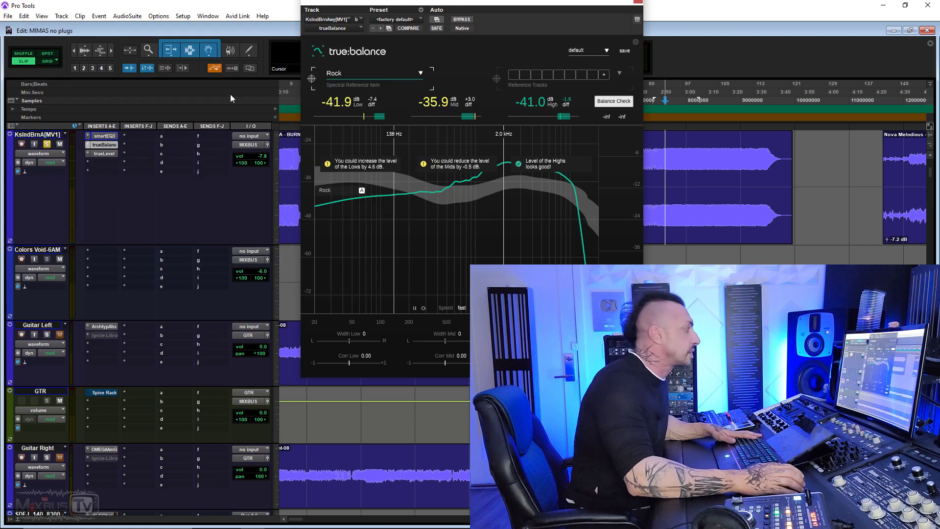
Move true:balance to the left and play the mix so it analyses playback
drag(353, 2, 120, 12)
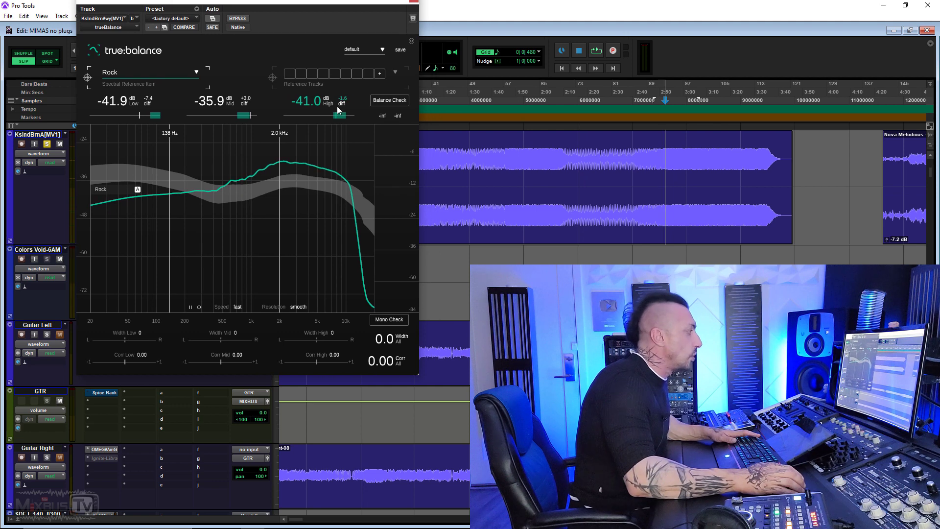
key(space)
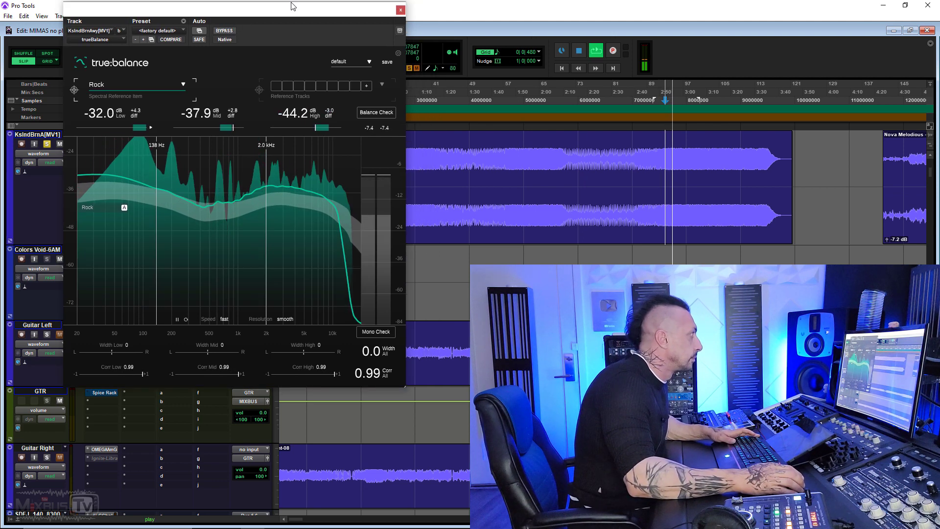
drag(287, 12, 351, 8)
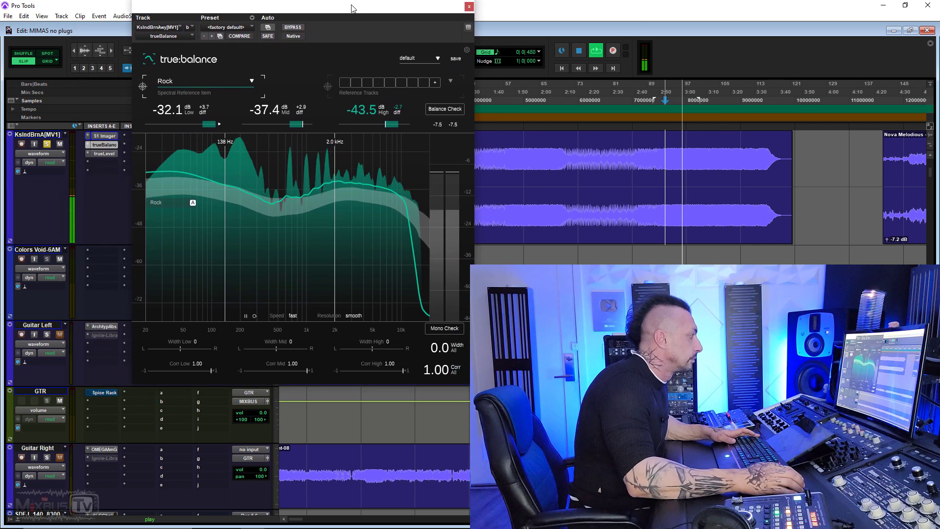
Stop playback of the mix
key(space)
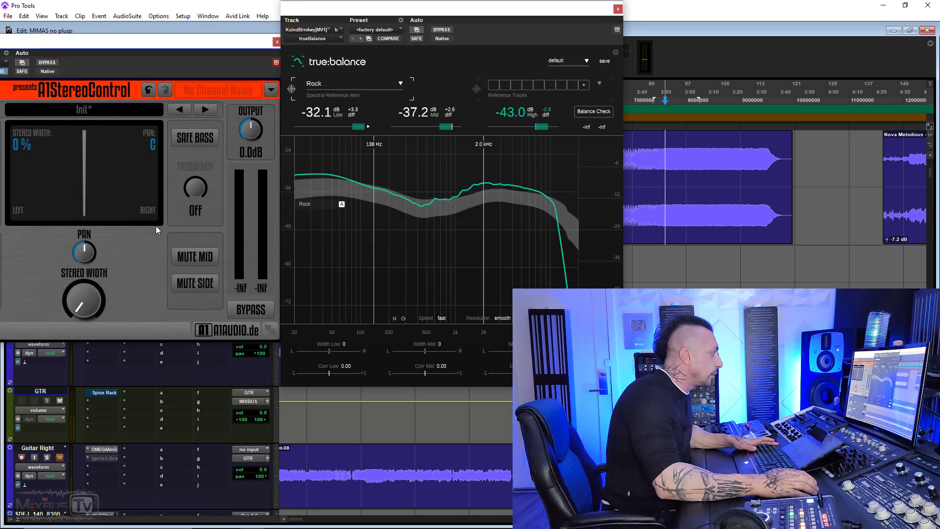
Play the mix widened to 200% and run a Balance Check showing a low-correlation warning, then close A1StereoControl
key(space)
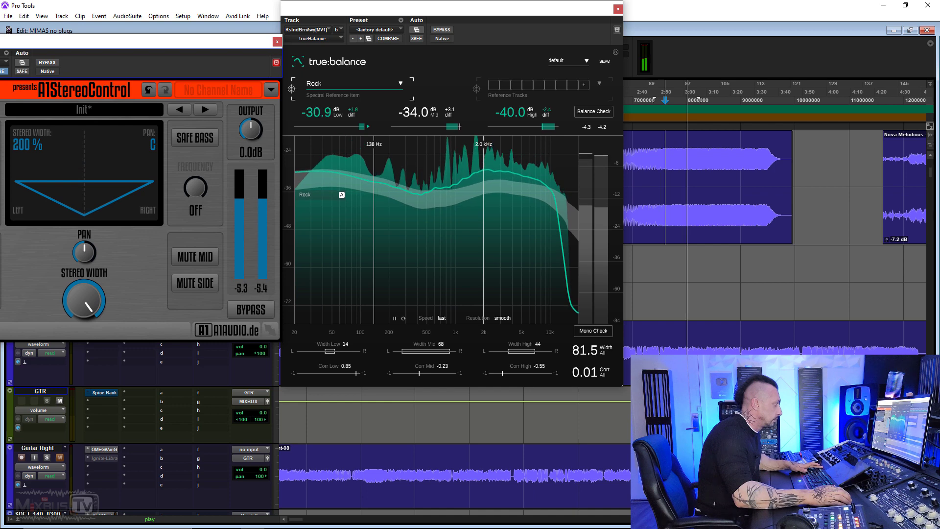
click(585, 115)
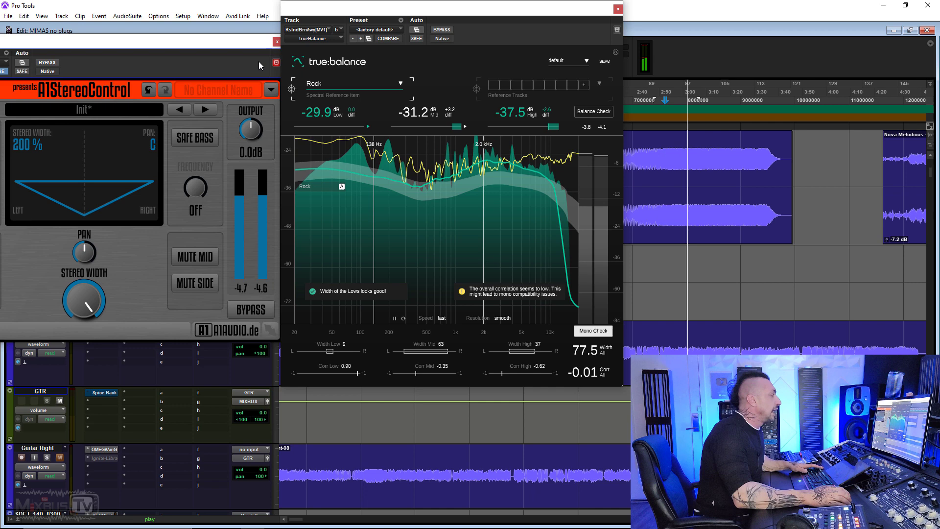
key(space)
click(275, 41)
drag(493, 19, 243, 16)
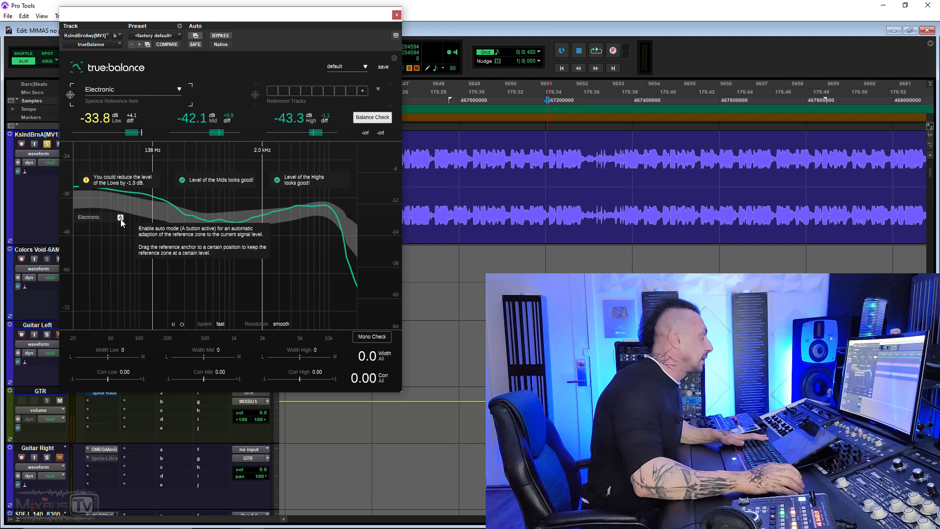
Turn the A auto-zone button off and back on so the Electronic target follows the mix level
click(120, 220)
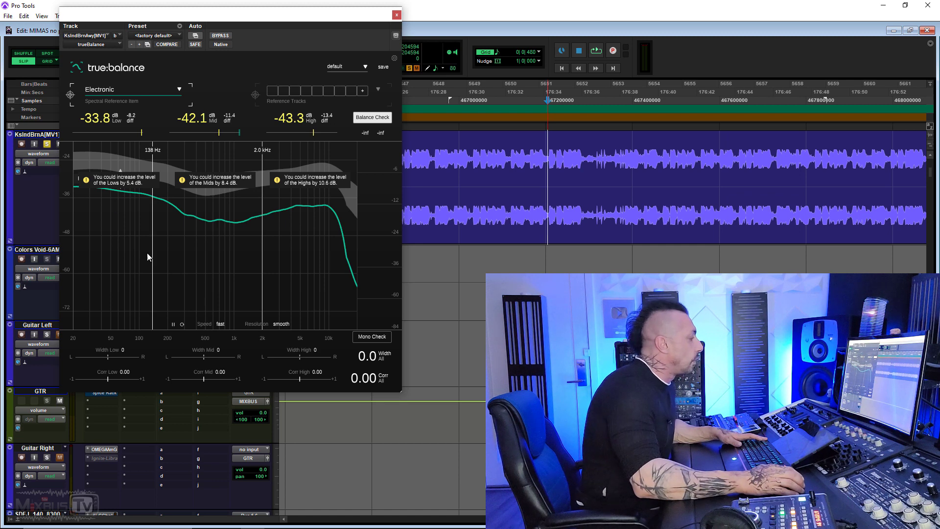
mouse_move(172, 192)
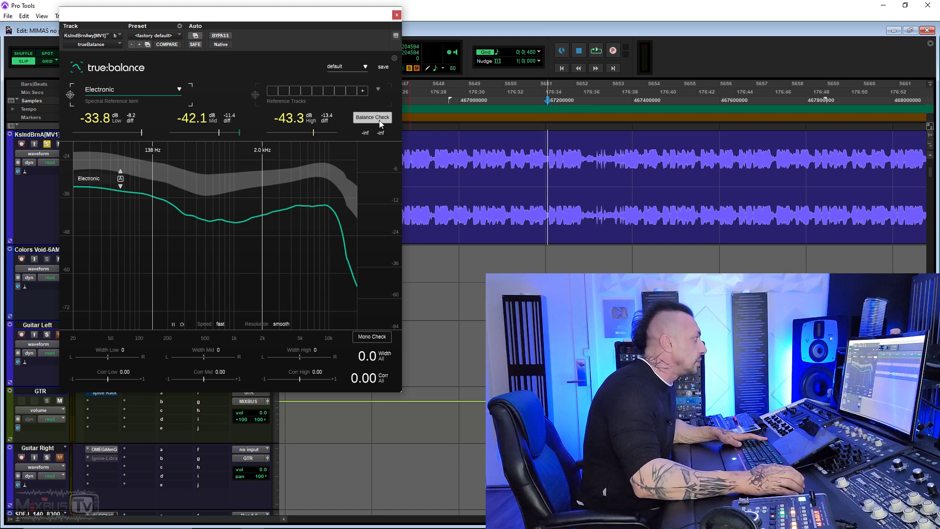
click(119, 180)
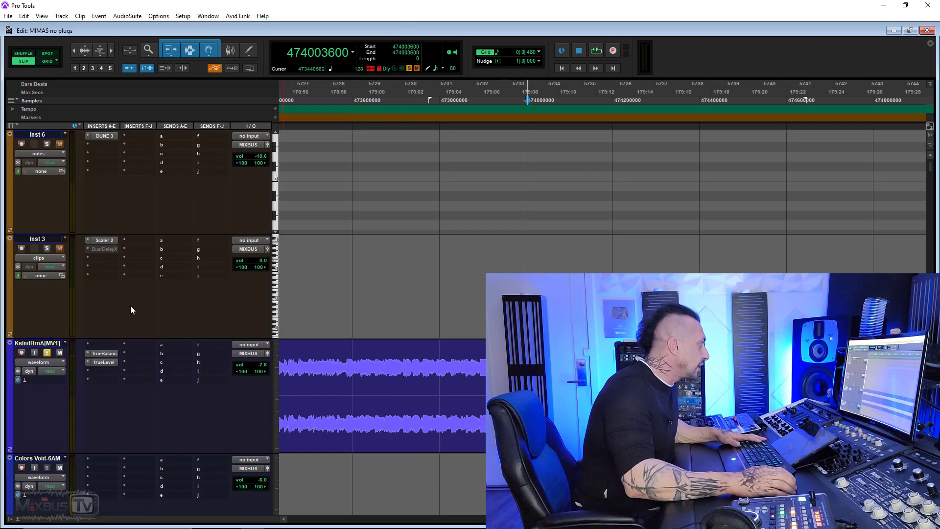
Open trueLevel on the mix track and move its window into view
click(108, 362)
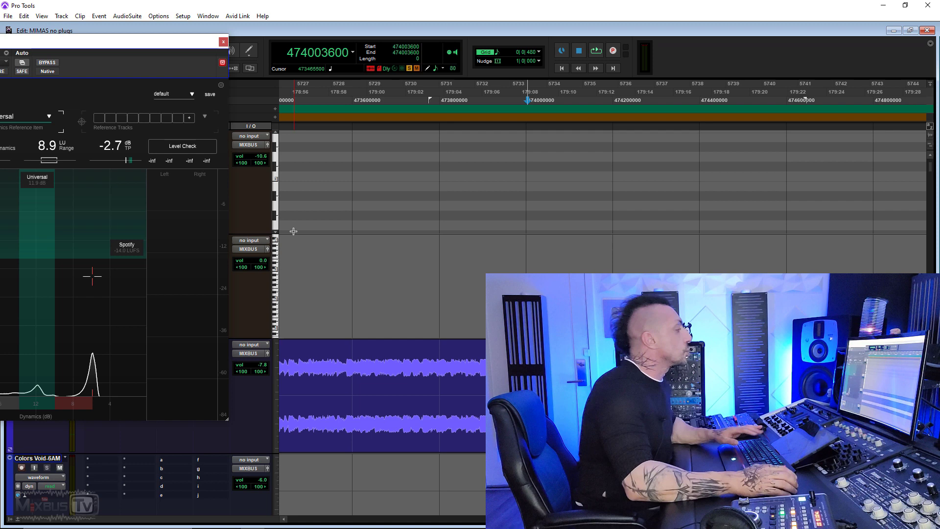
drag(168, 53, 279, 18)
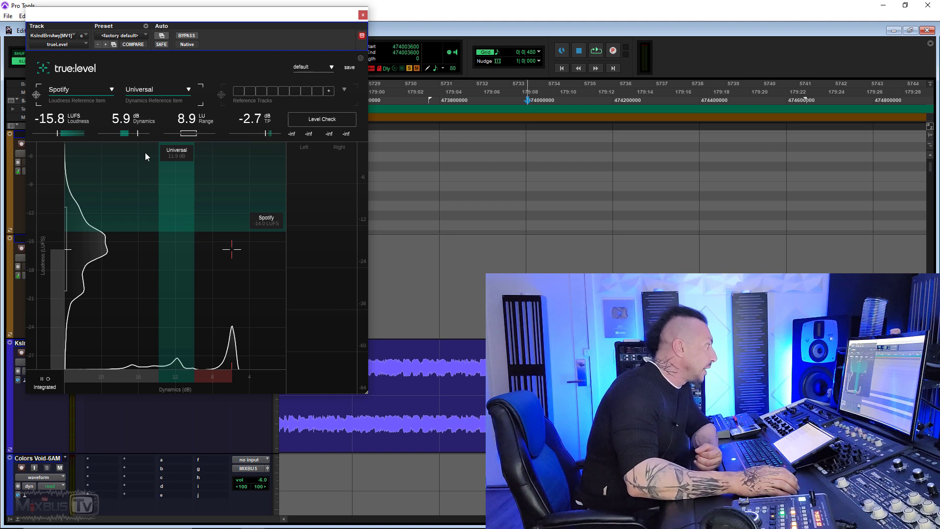
Run trueLevel's Level Check on the mix and select a time range of the mix track
click(315, 118)
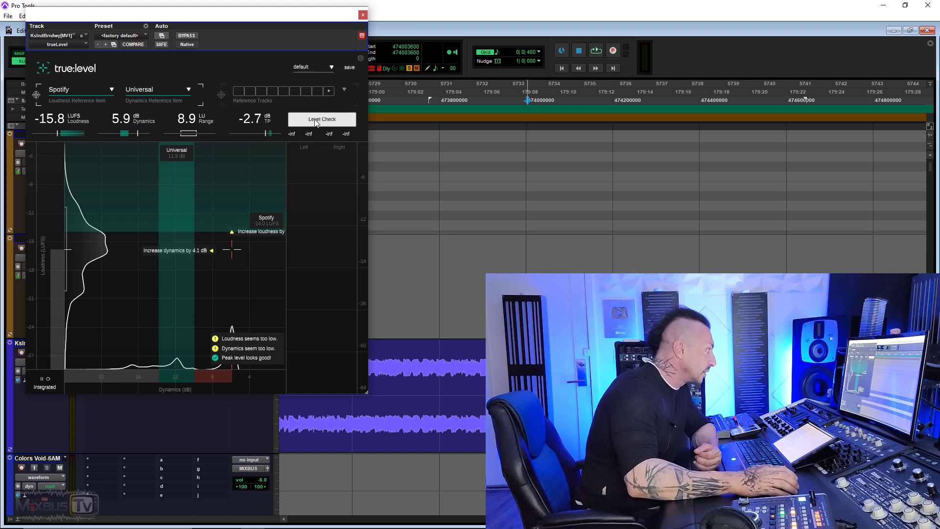
click(458, 362)
drag(458, 361, 895, 362)
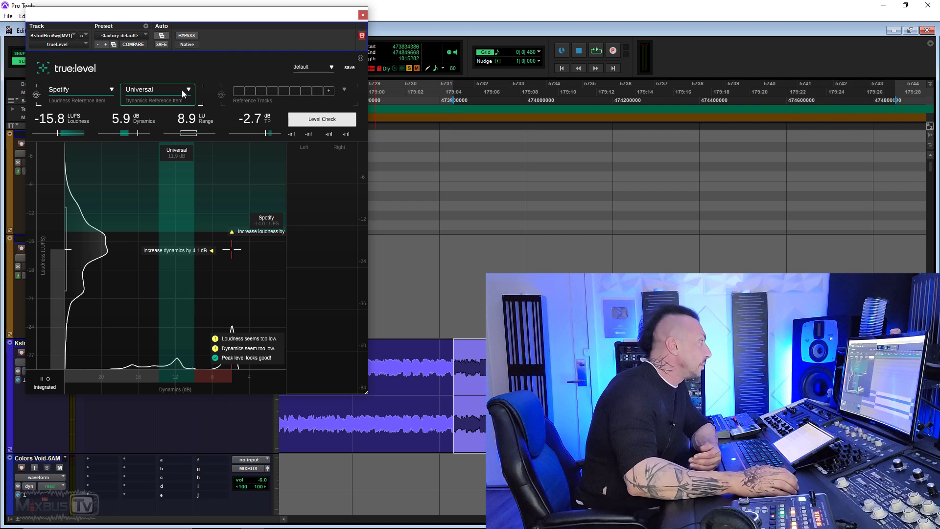
Look at the dynamics reference list unchanged, then show the loudness reference targets
click(184, 92)
click(232, 74)
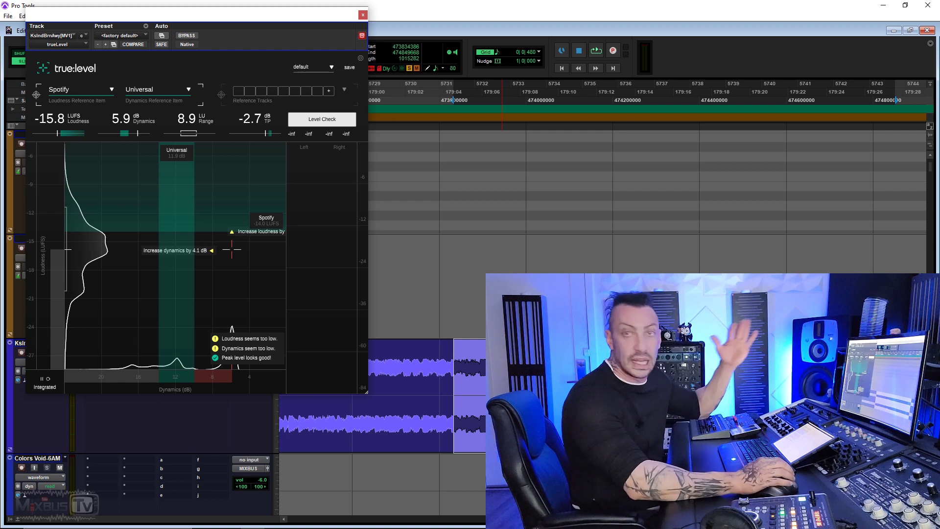
click(93, 91)
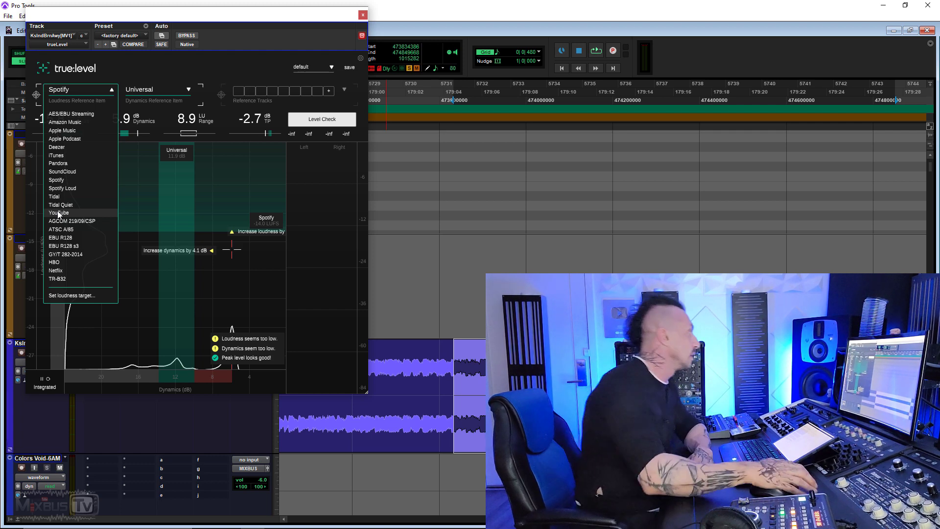
Enlarge the trueLevel window, start playback, and show the dynamics reference genres
drag(365, 391, 436, 483)
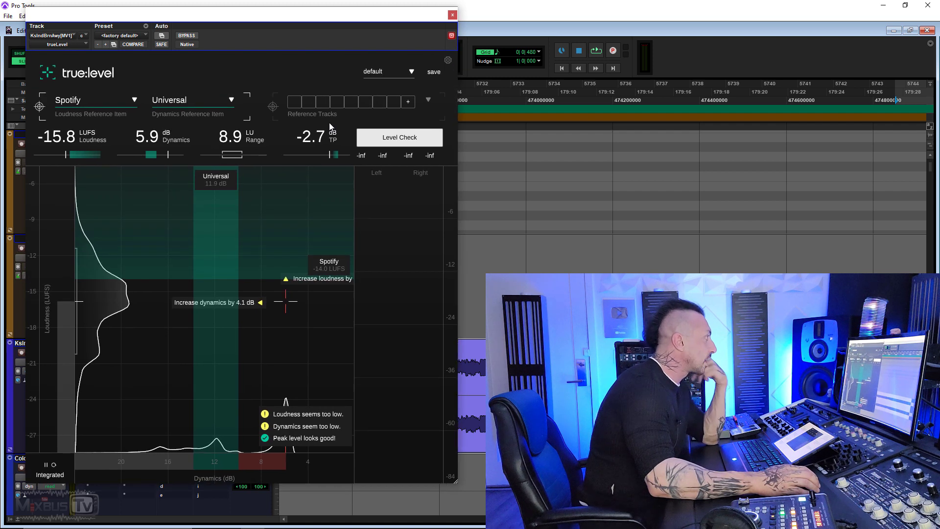
key(space)
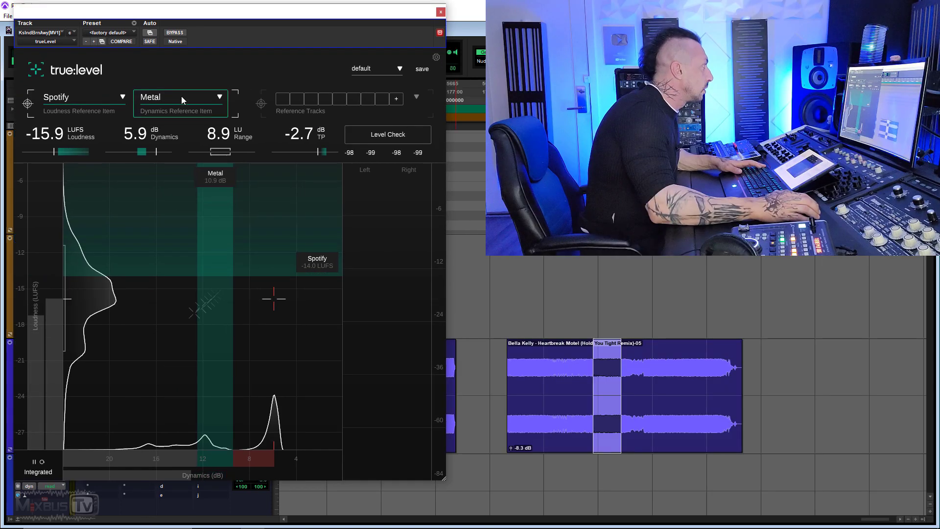
click(182, 96)
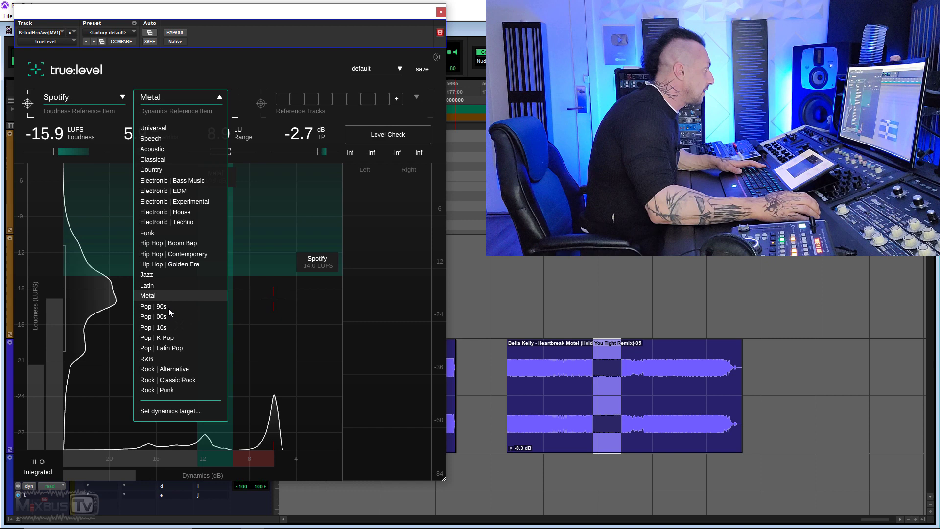
Raise the reference clip gain to -2.0 dB, play the song, and keep Metal as dynamics reference
click(536, 386)
drag(510, 448, 509, 465)
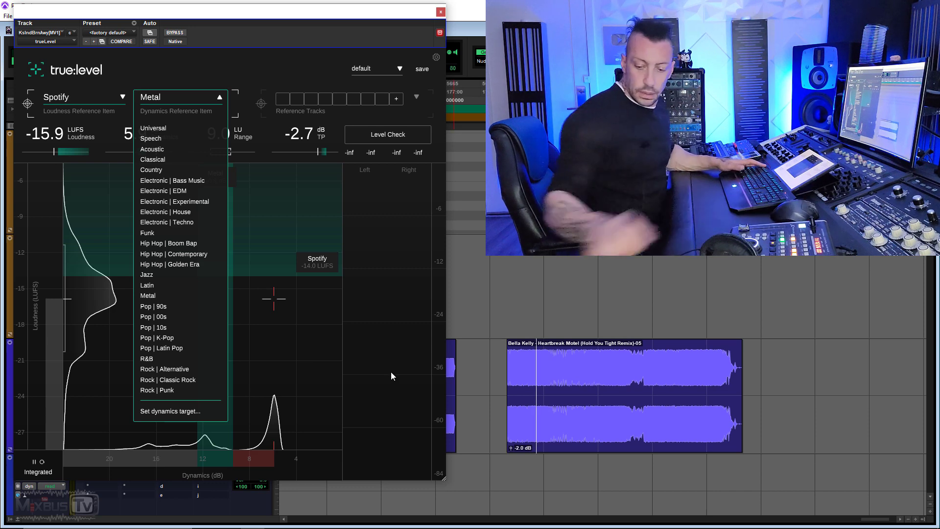
key(space)
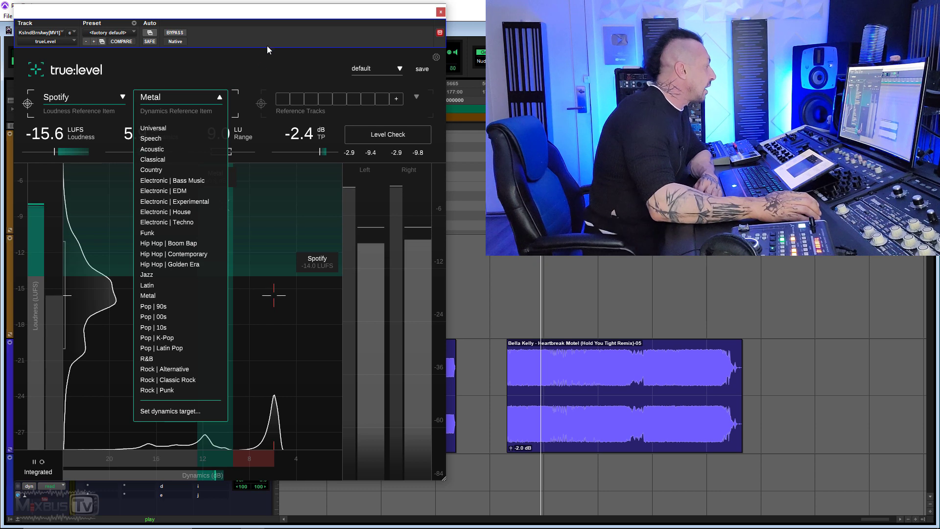
click(254, 172)
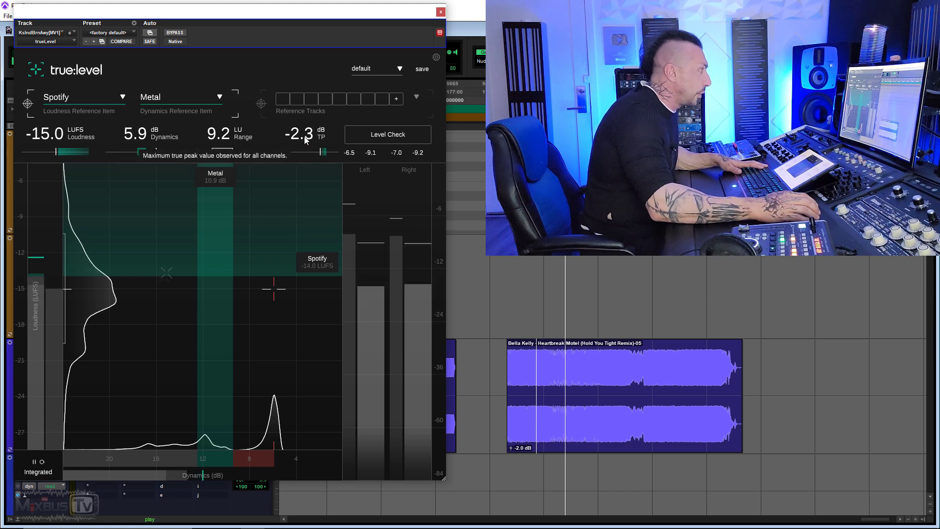
Run Level Check against the Metal target and reset the reference clip gain to 0 dB
click(389, 141)
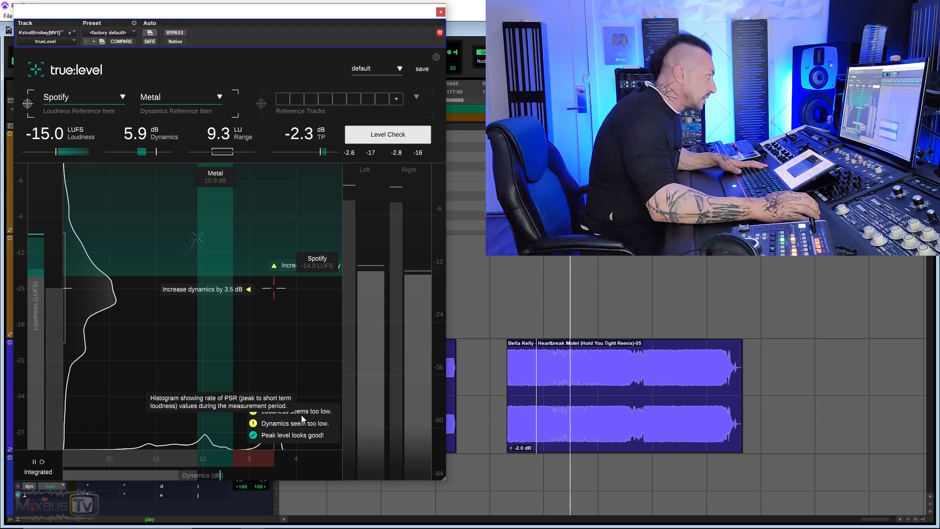
double_click(511, 450)
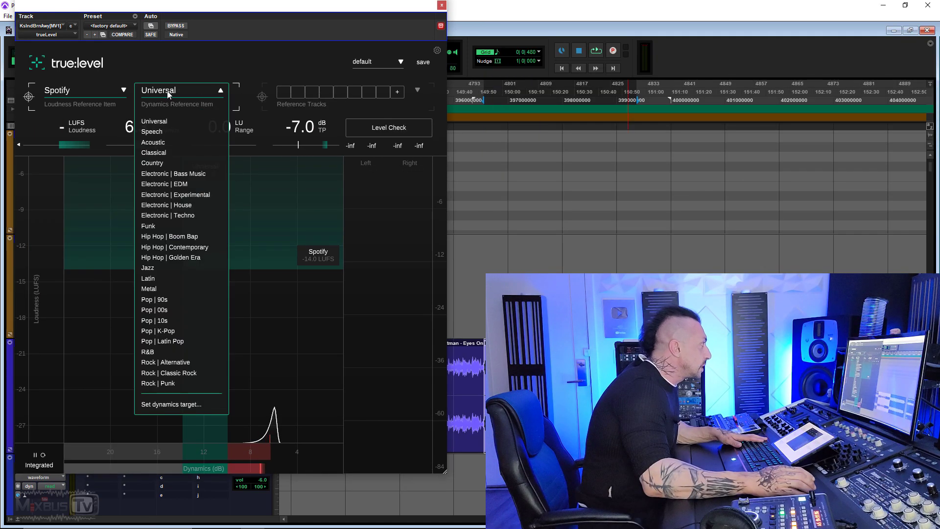
Set Acoustic dynamics and YouTube loudness references, play the mix, and run Level Check
click(164, 142)
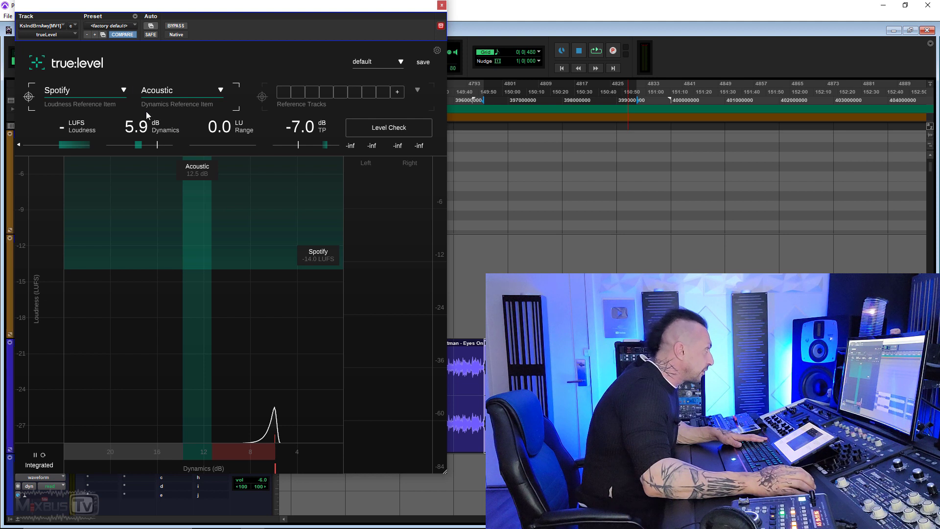
click(72, 92)
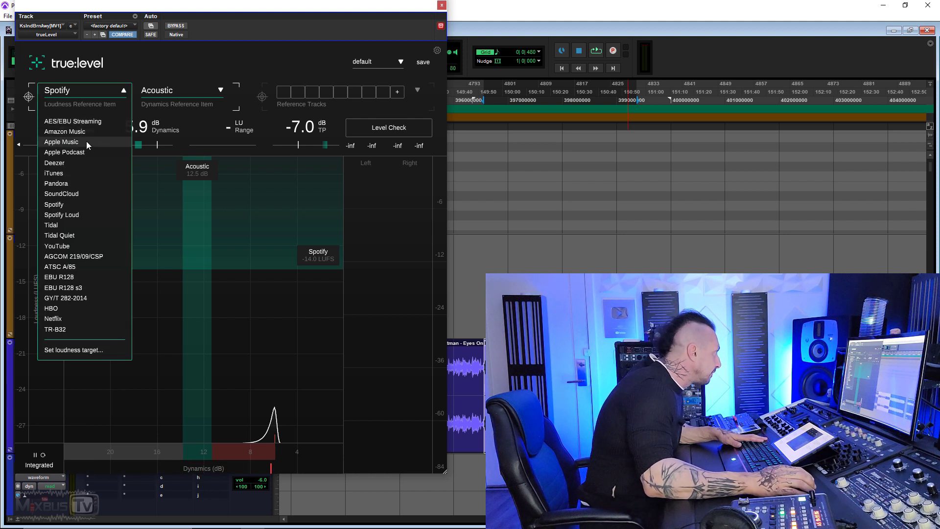
click(73, 246)
key(space)
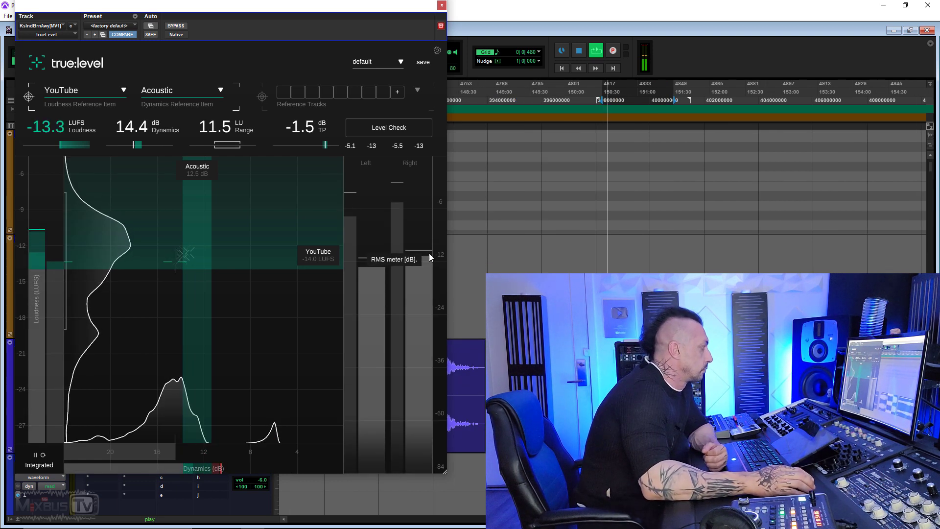
click(411, 127)
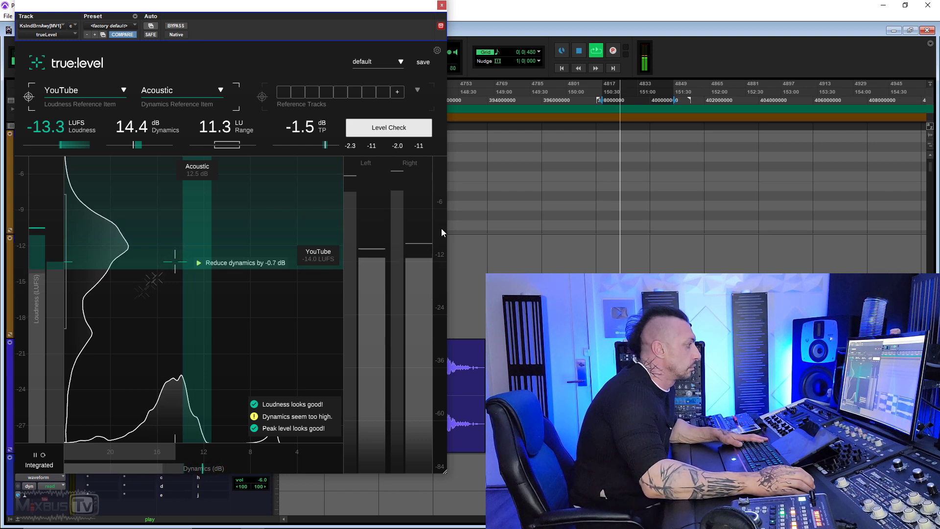
Zoom in, select a short section of the Eyes On Fire clip, and play it through trueLevel
key(equal)
scroll(470, 304, down, 3)
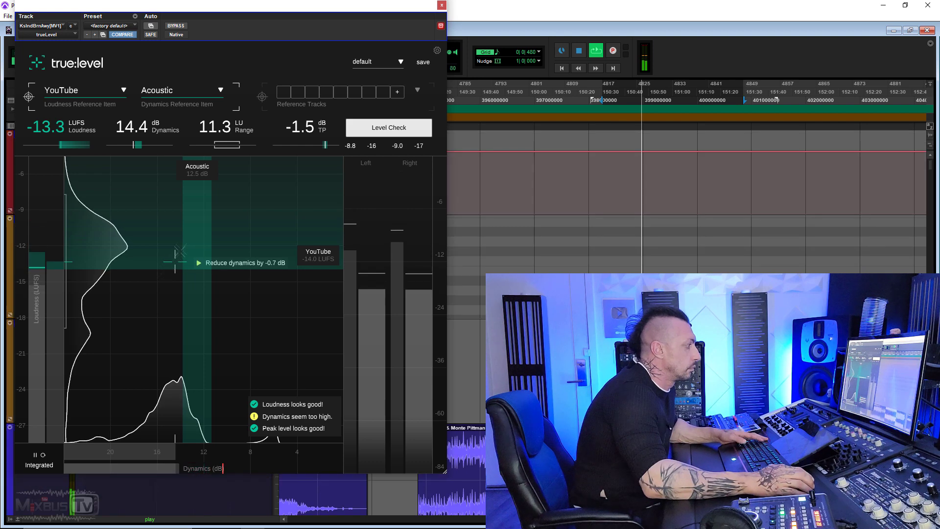
key(space)
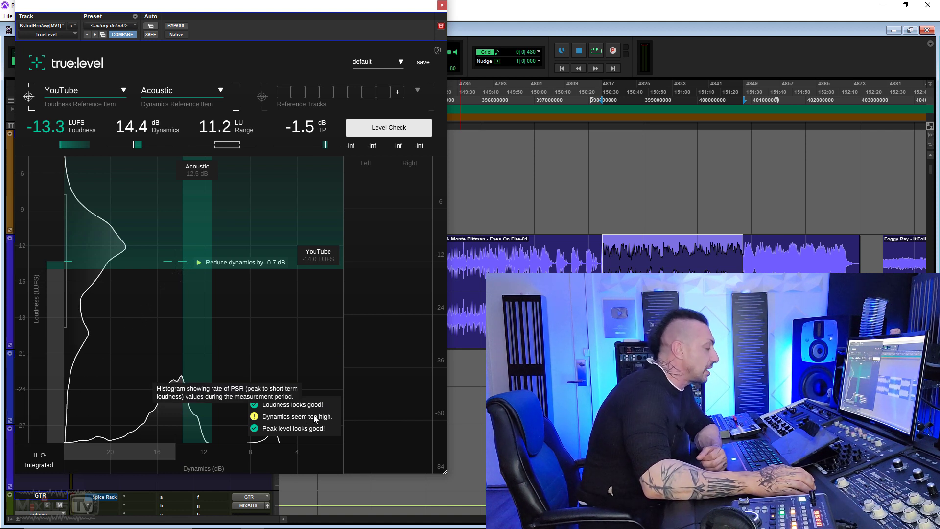
click(549, 260)
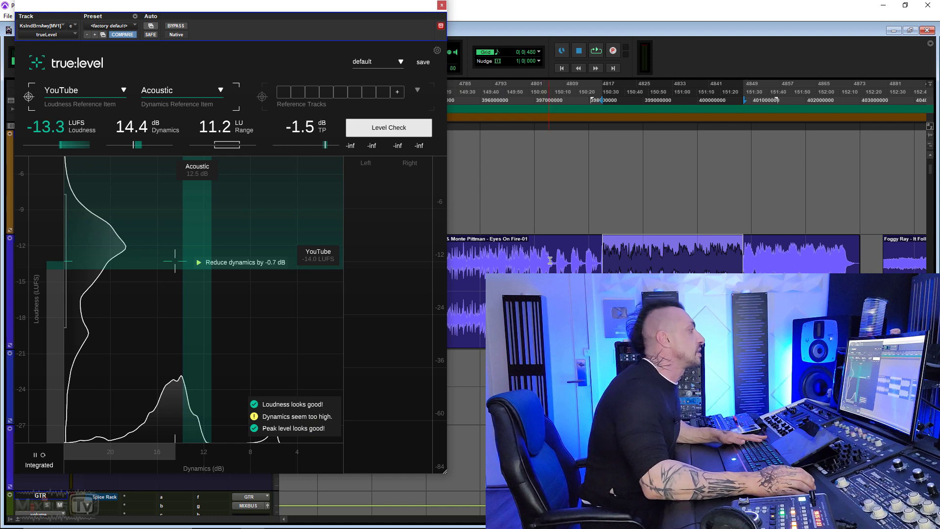
shift+click(554, 256)
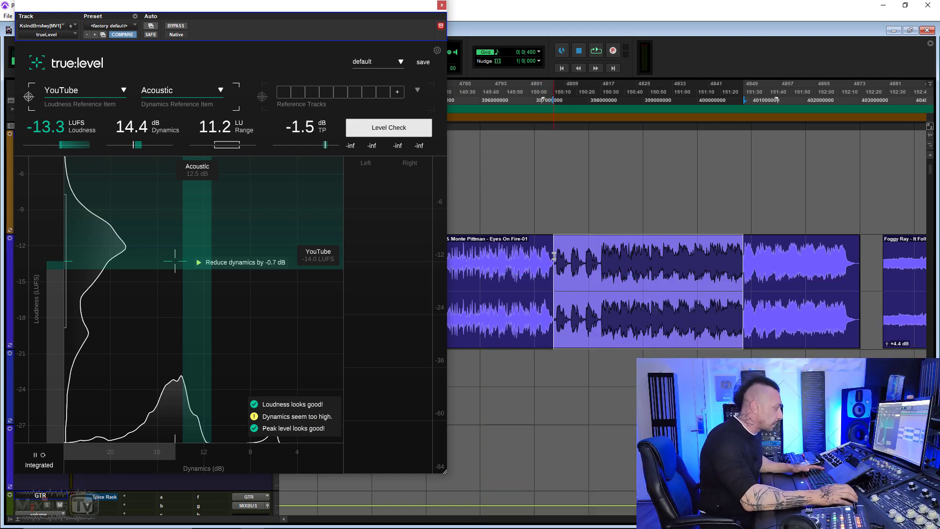
shift+click(568, 255)
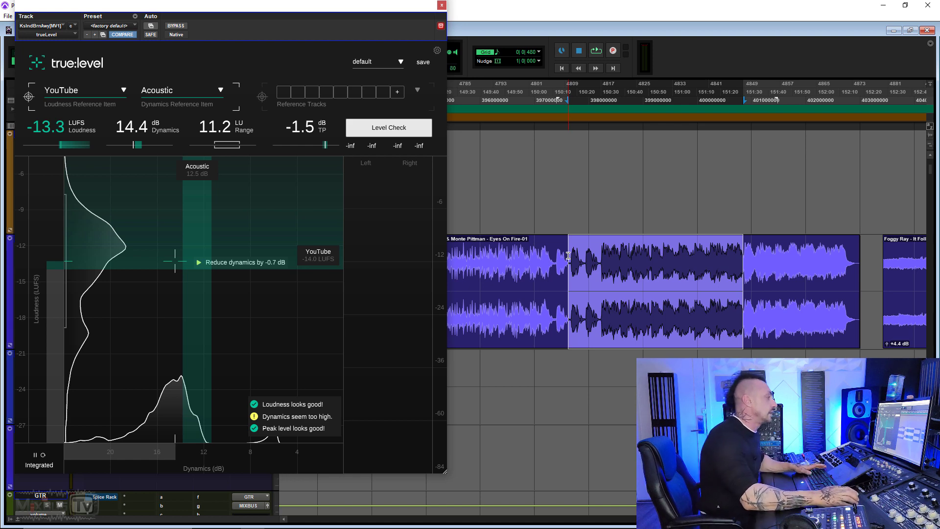
key(space)
key(t)
key(t)
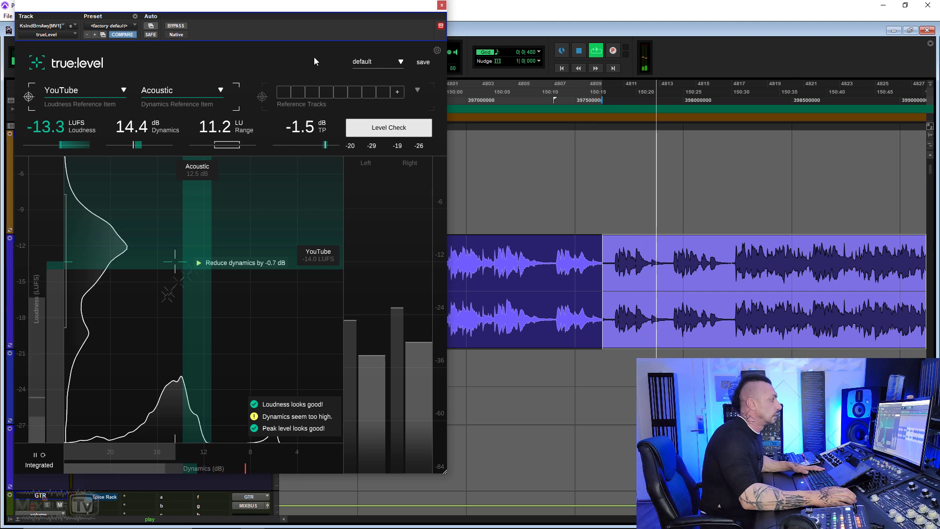
key(space)
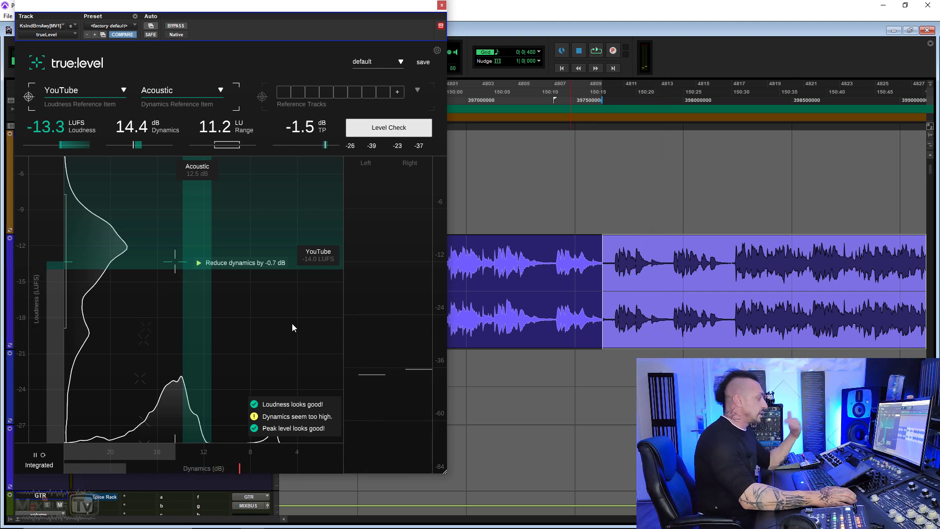